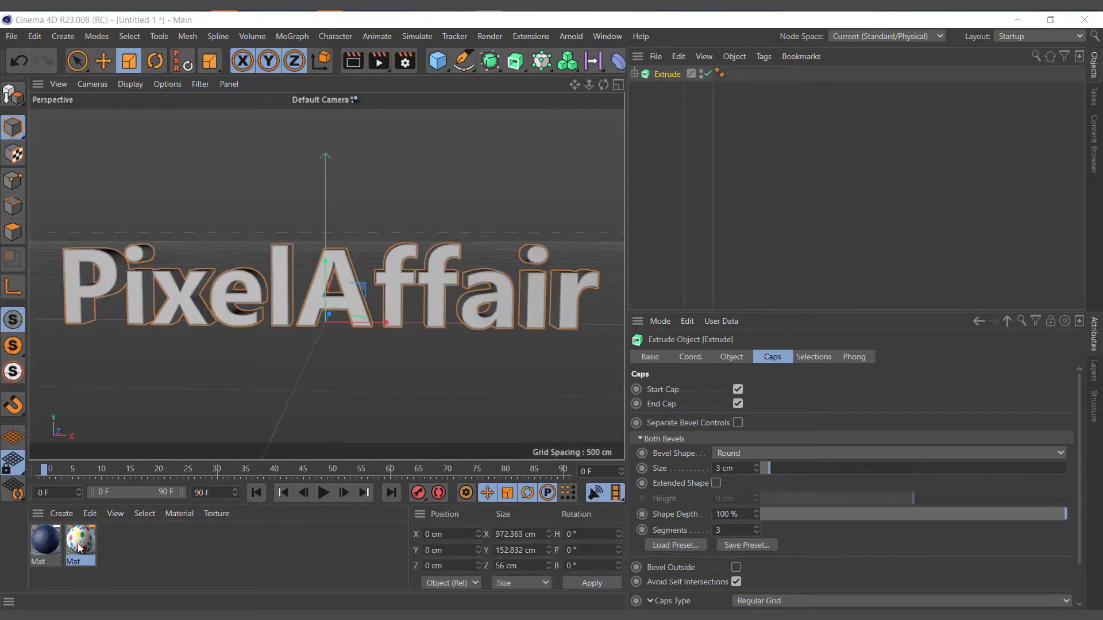
Drop the polka-dot Mat material onto the Extrude text and orbit to view it from the side
drag(79, 548, 665, 77)
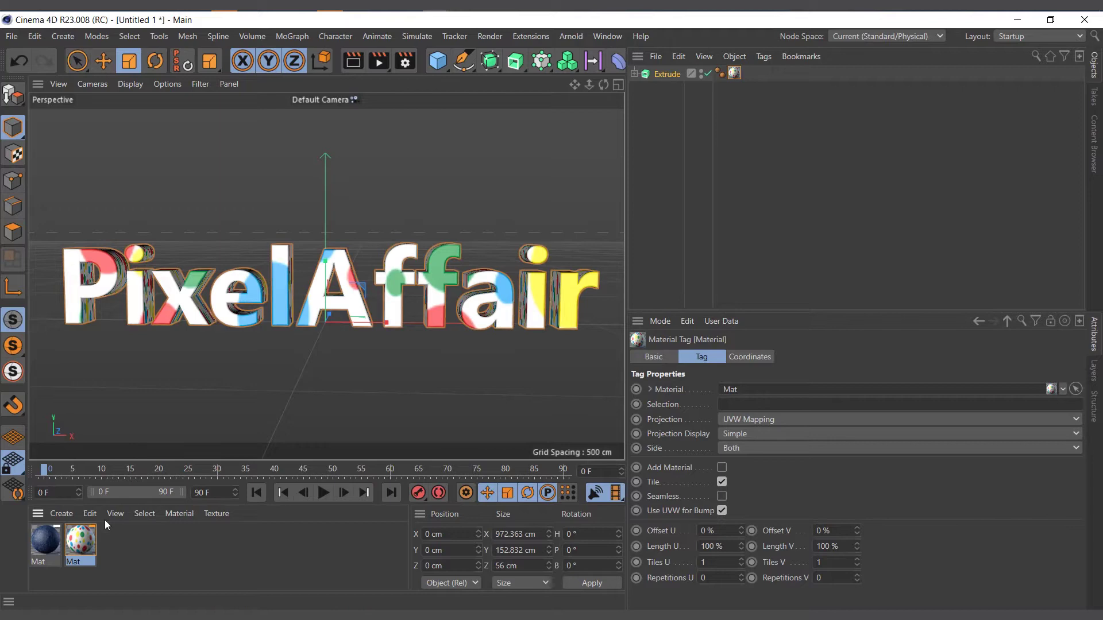
drag(604, 85, 505, 339)
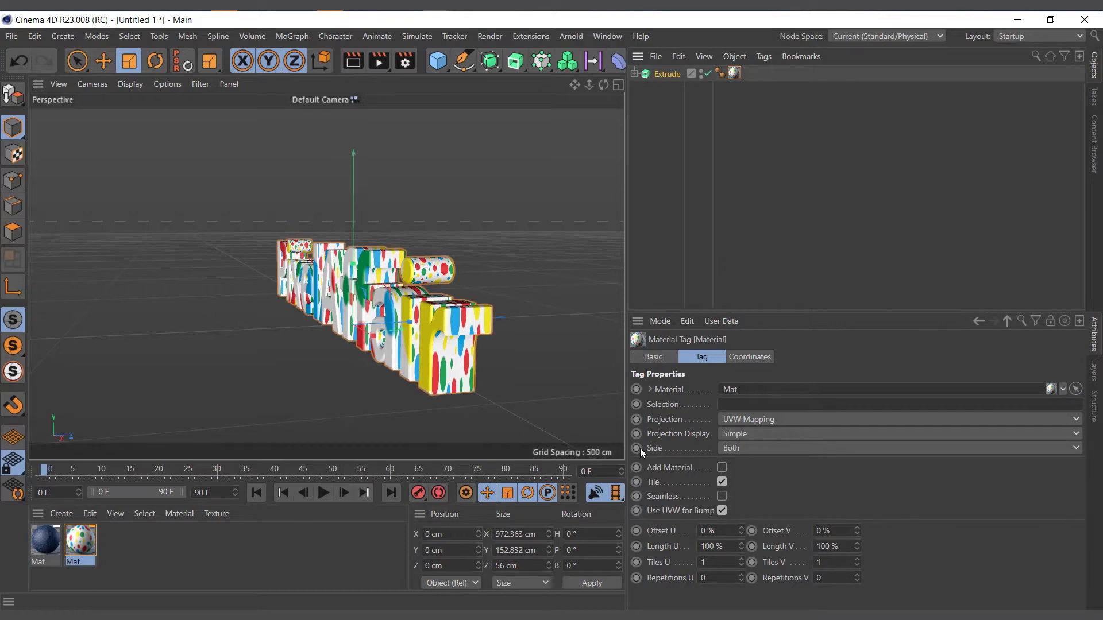
Switch the Mat tag's projection from UVW Mapping to Cubic
click(753, 436)
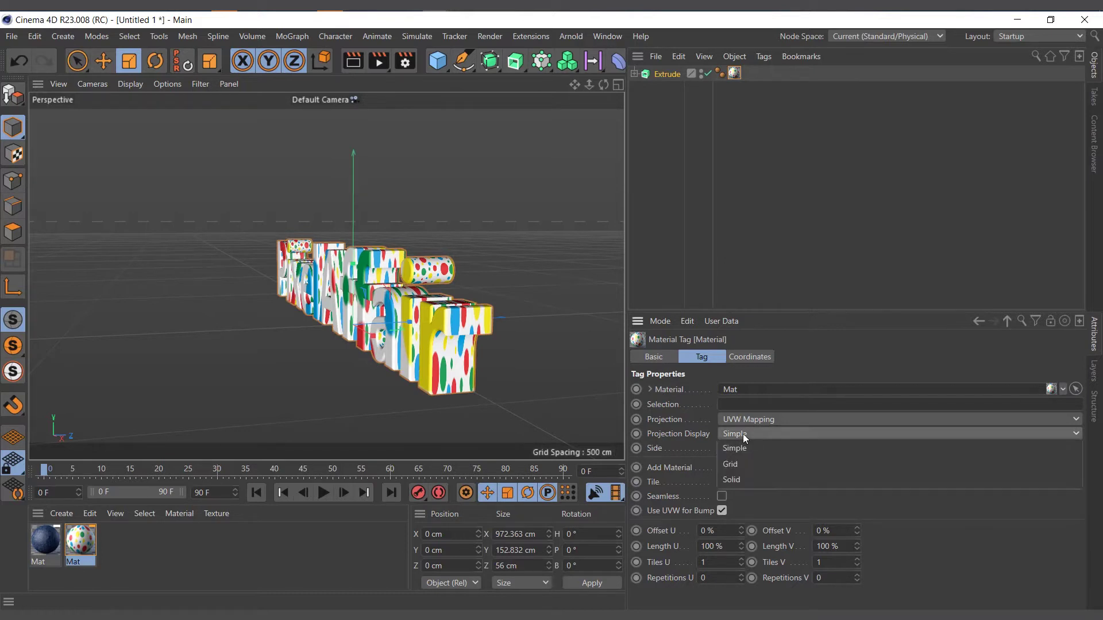
click(750, 437)
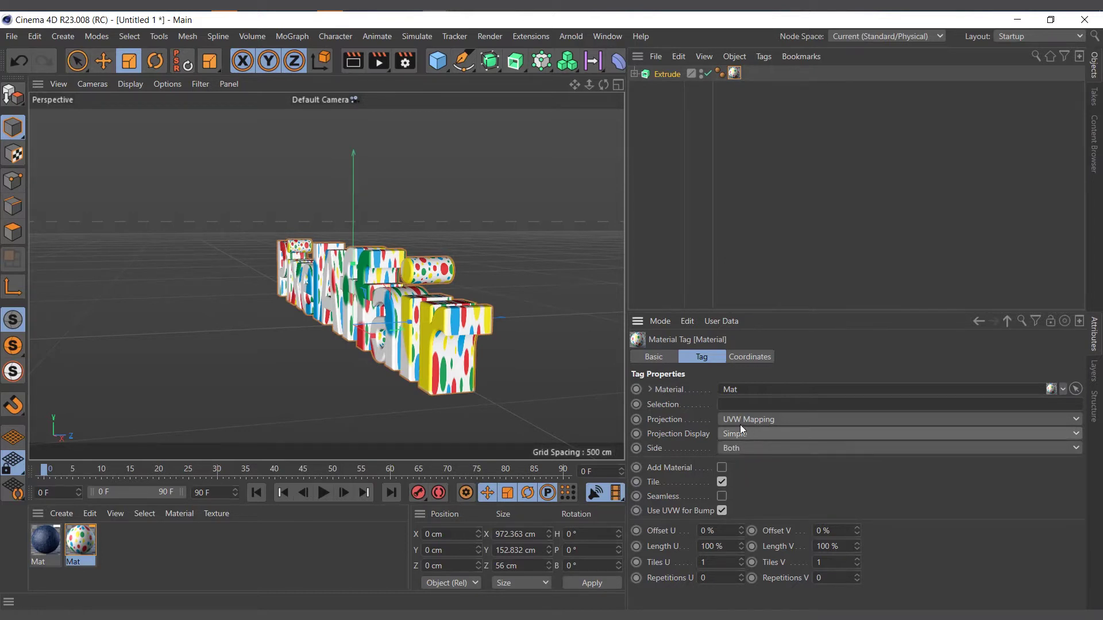
click(760, 420)
click(755, 482)
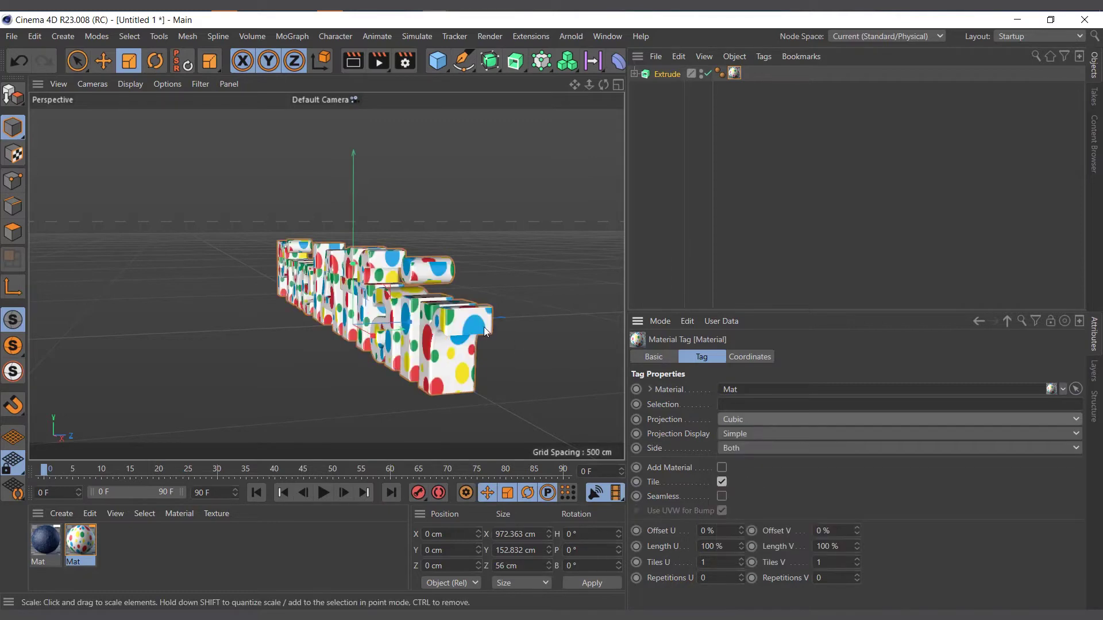
In Texture mode, squash the projection cube vertically to about 70.471 cm Y scale
drag(604, 85, 557, 87)
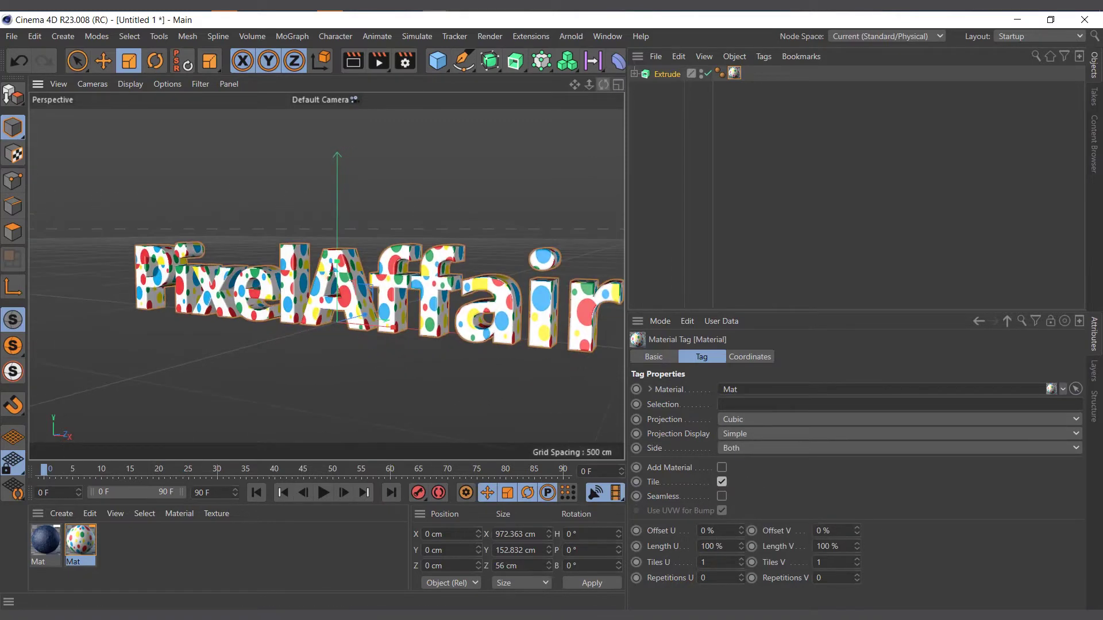
click(14, 155)
scroll(333, 373, up, 3)
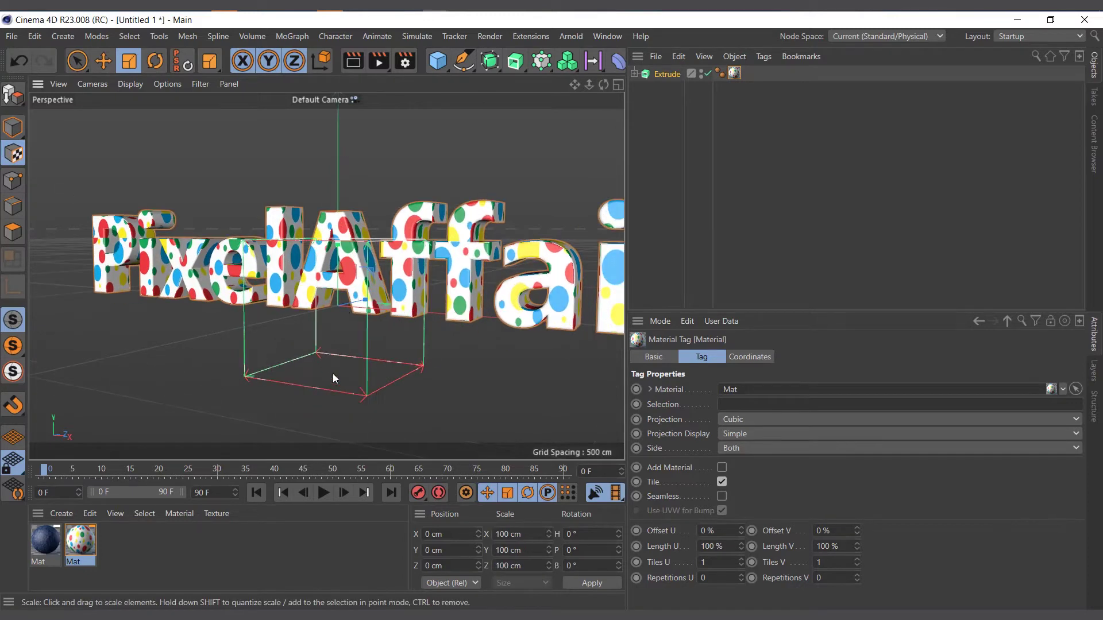
drag(342, 248, 347, 263)
scroll(347, 264, down, 4)
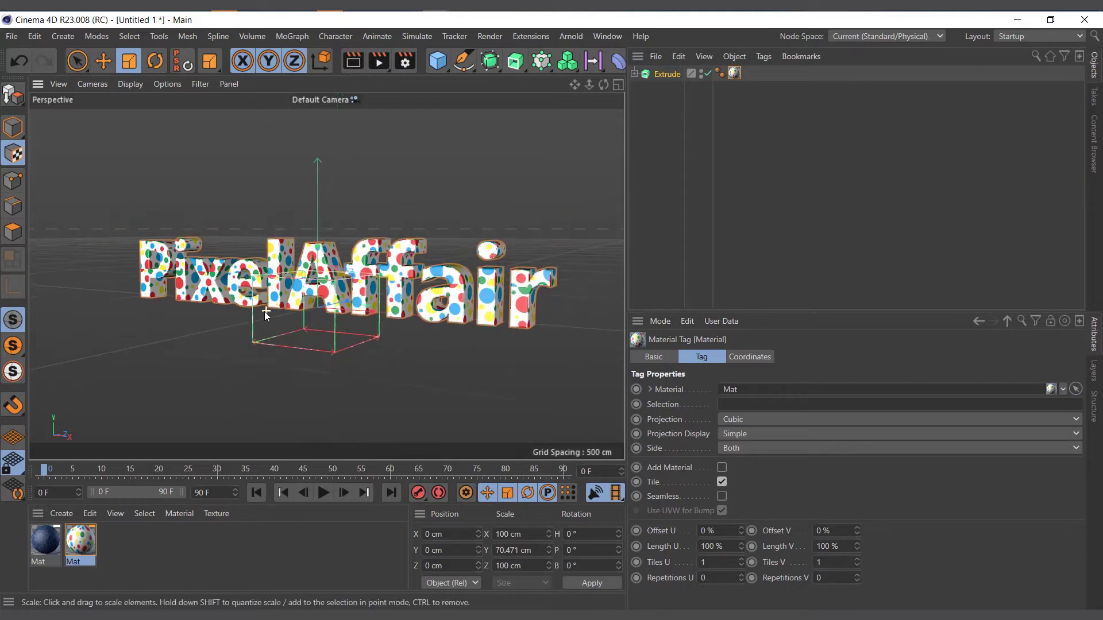
scroll(264, 311, down, 1)
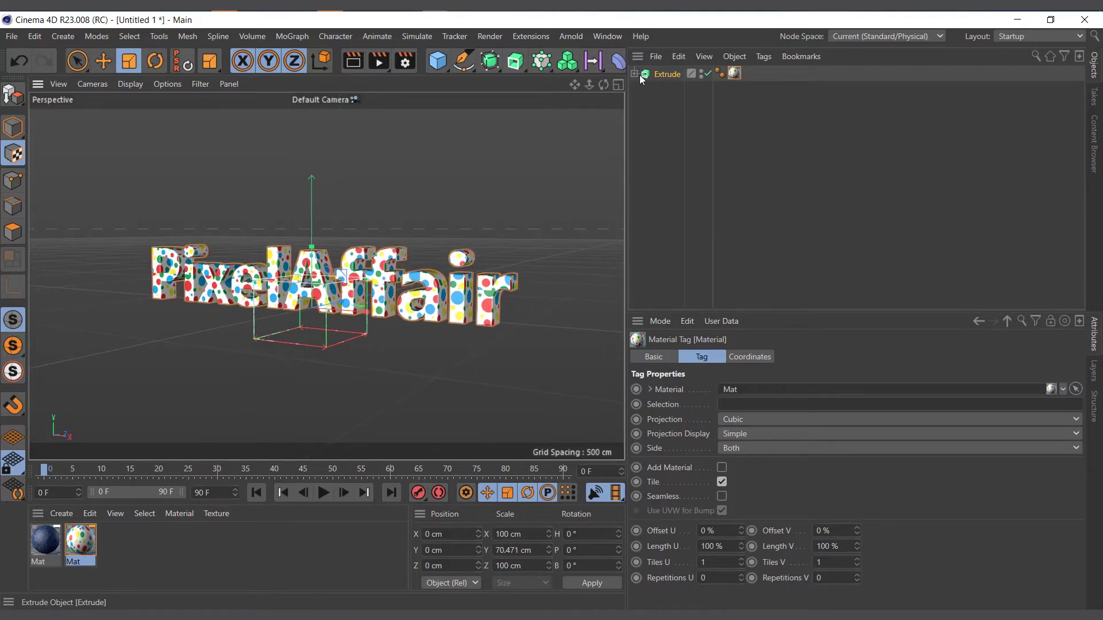
Add a Bend deformer under Extrude and fit it to the text's size
click(617, 65)
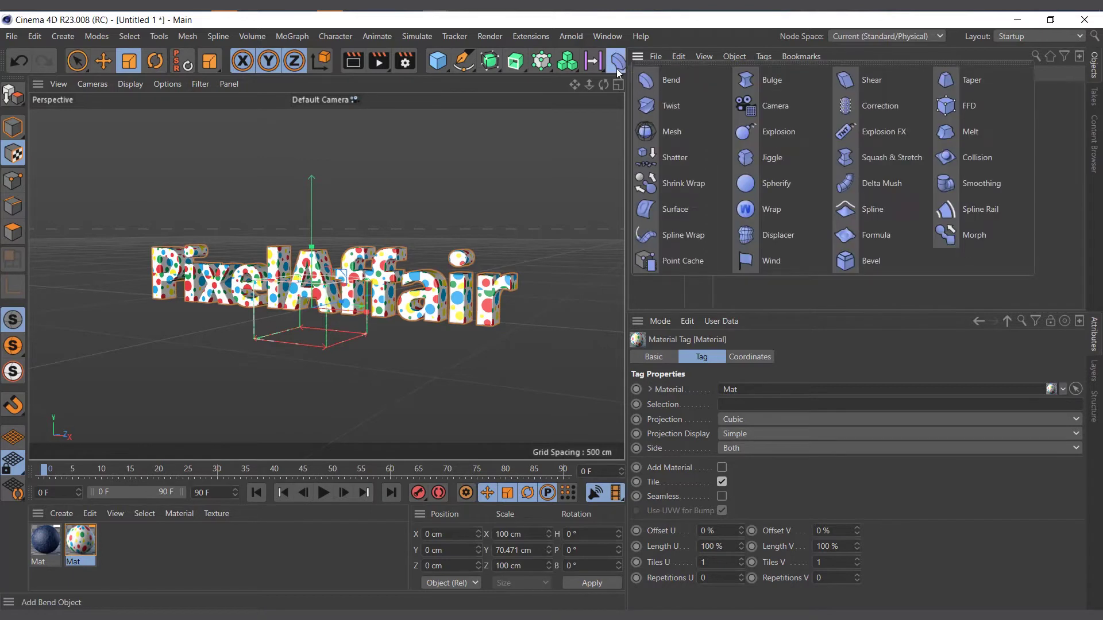
click(649, 78)
drag(673, 75, 664, 110)
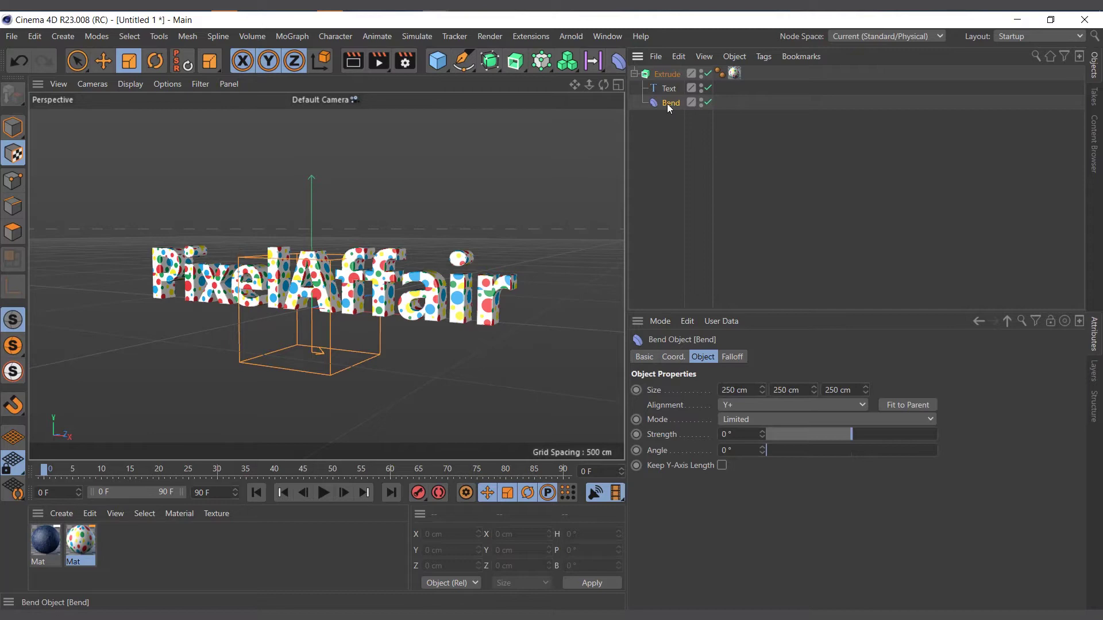
click(908, 407)
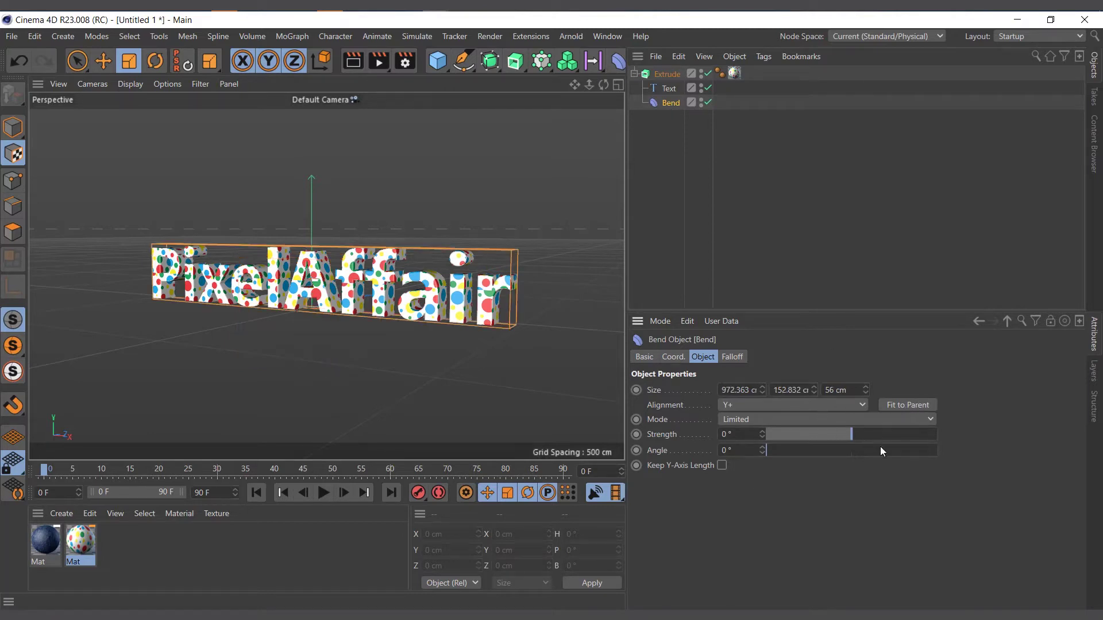
Set the Bend Strength to -8° for a gentle curve
drag(860, 435, 870, 432)
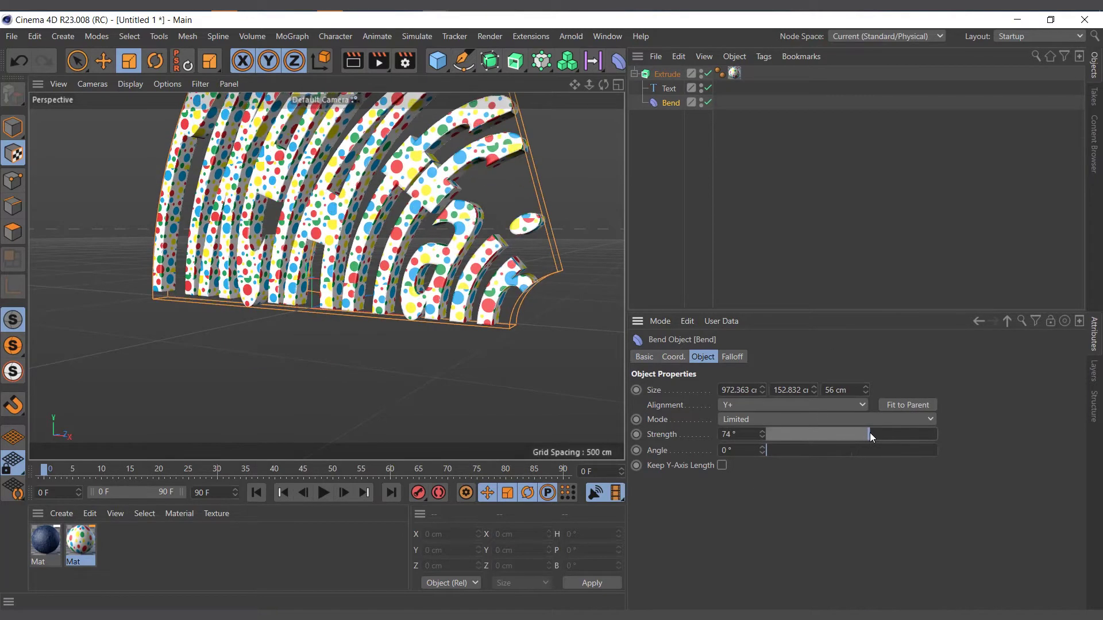
scroll(371, 200, up, 8)
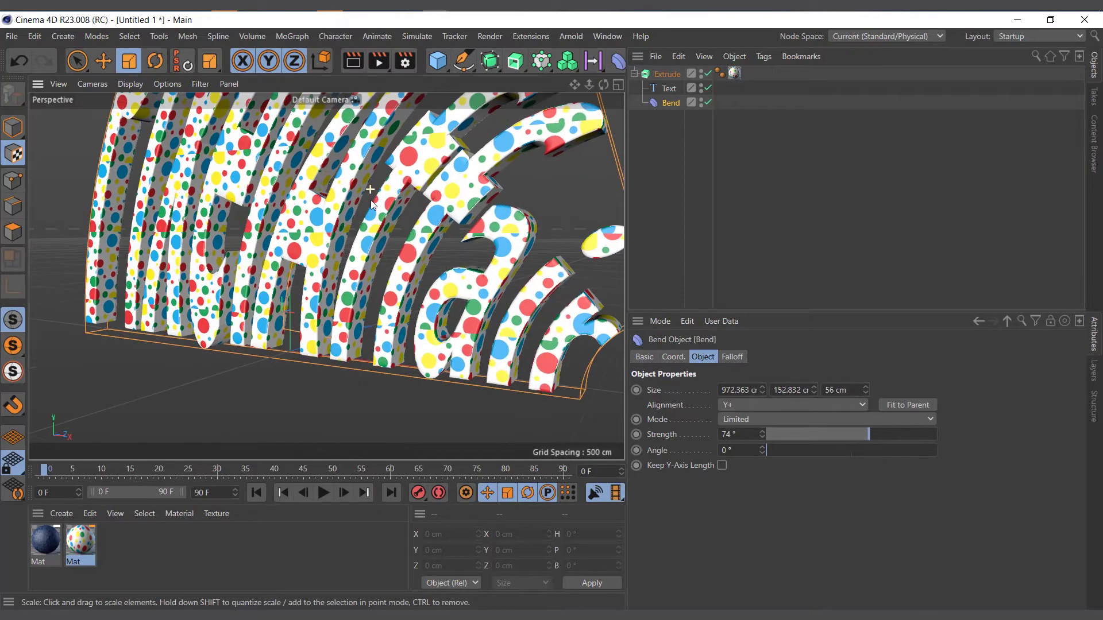
scroll(371, 216, up, 4)
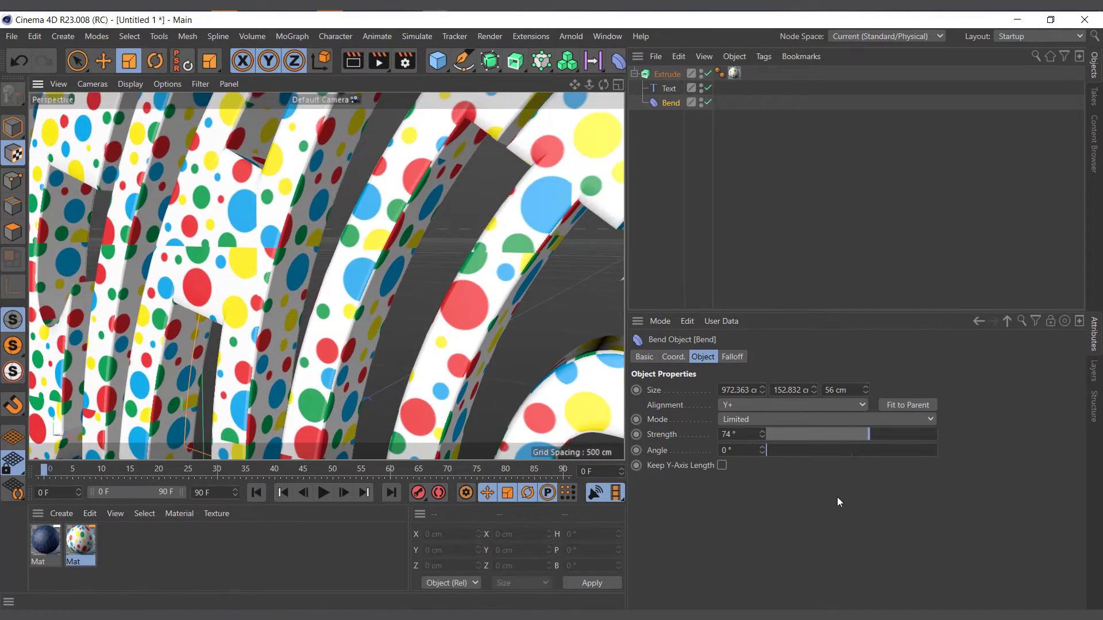
mouse_move(865, 437)
mouse_down()
mouse_move(882, 432)
mouse_move(849, 434)
mouse_up()
scroll(443, 306, down, 6)
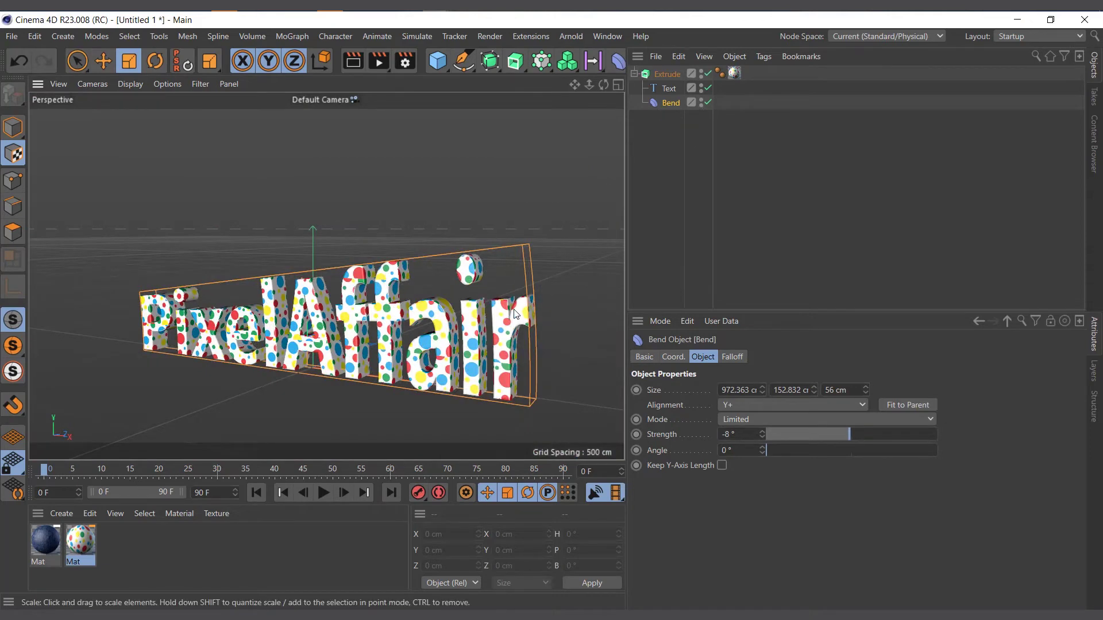
Review the Extrude's Cubic-projected material tag, then select Bend to show its settings
right_click(735, 77)
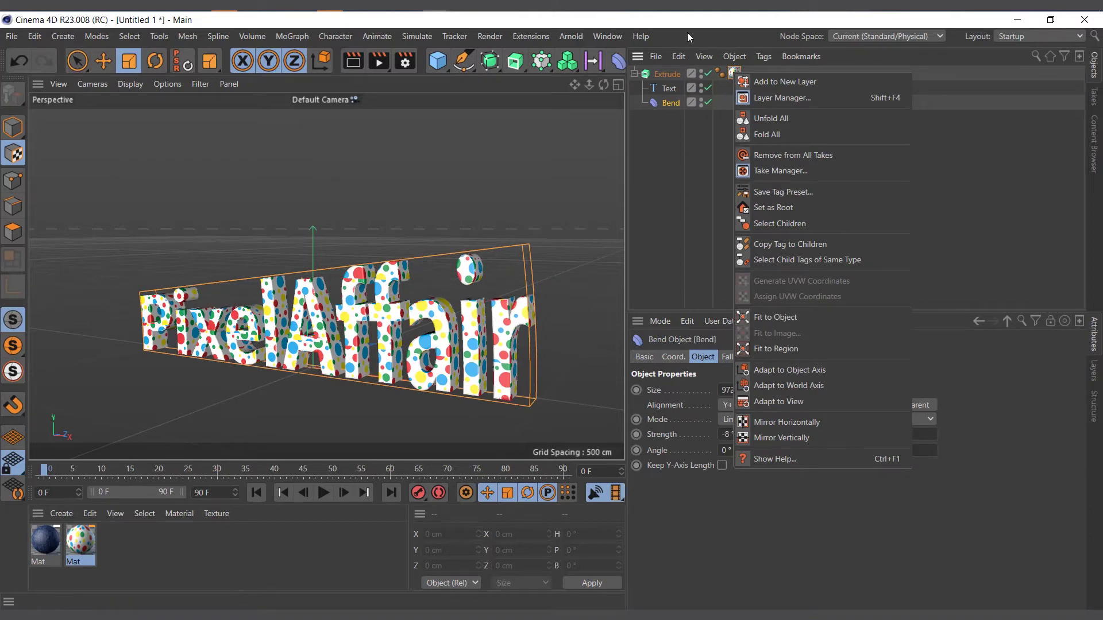
click(666, 81)
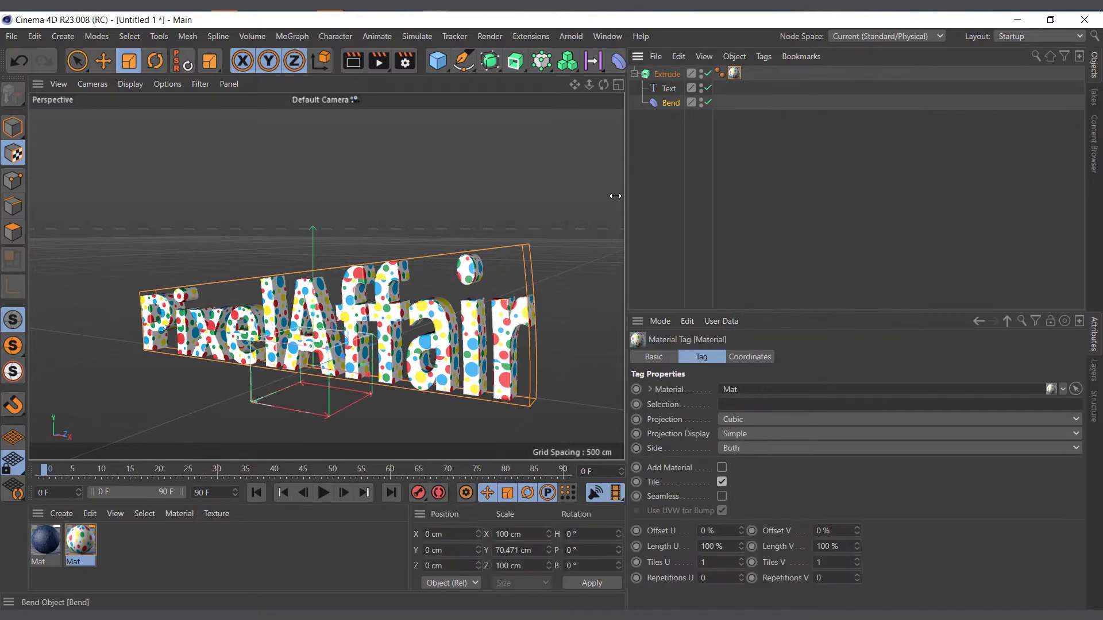
scroll(343, 403, up, 2)
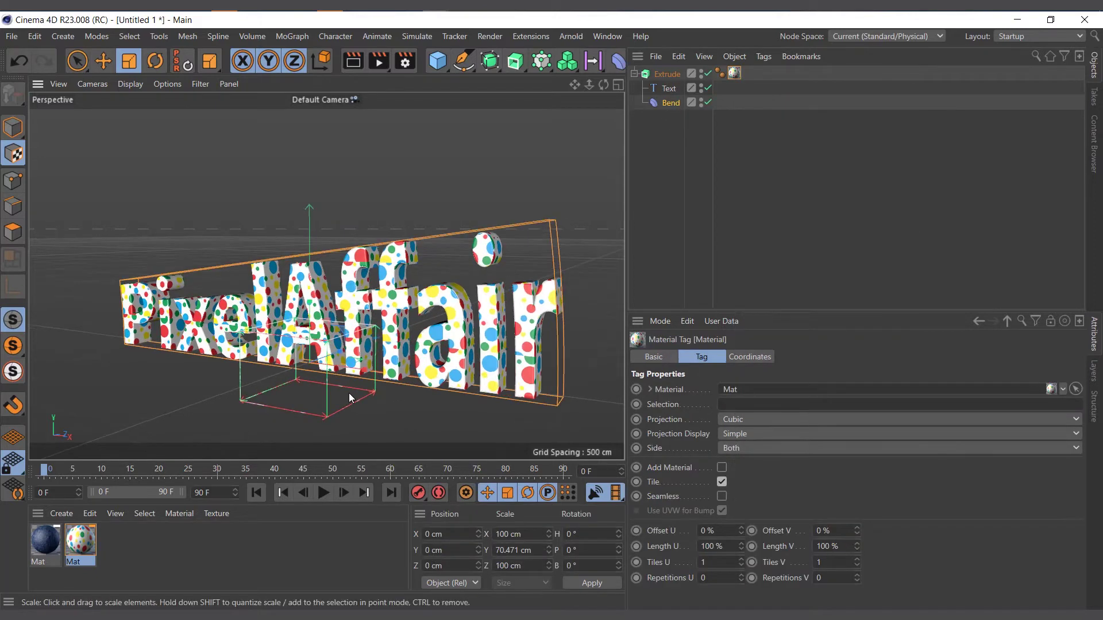
click(670, 76)
click(733, 73)
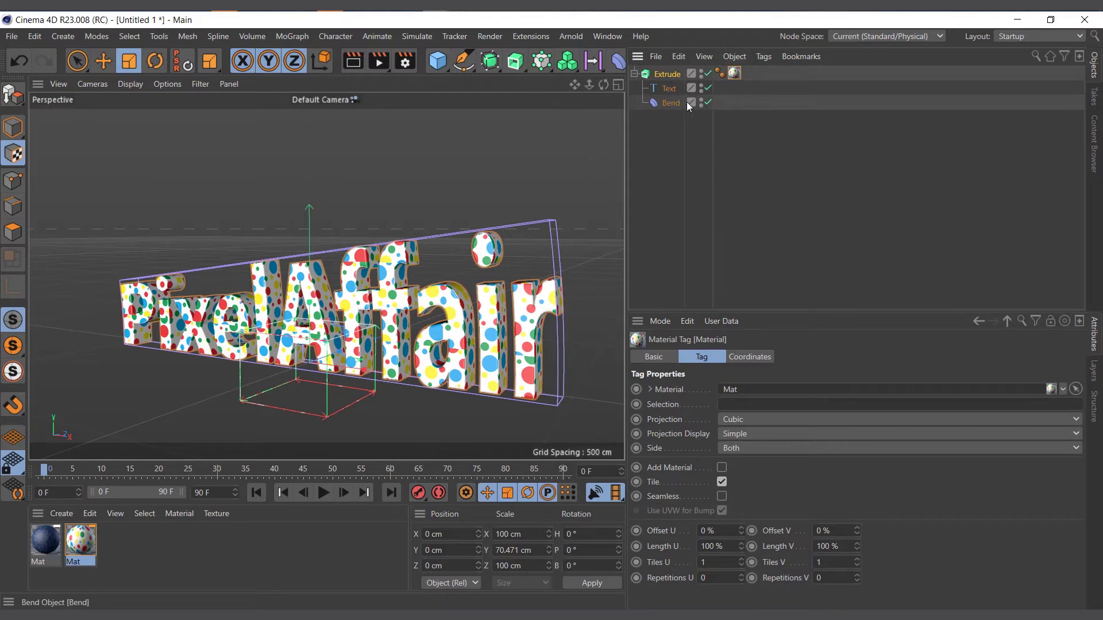
click(671, 104)
Reset Bend Strength to 0° and add a Pin Material tag to Extrude
right_click(763, 436)
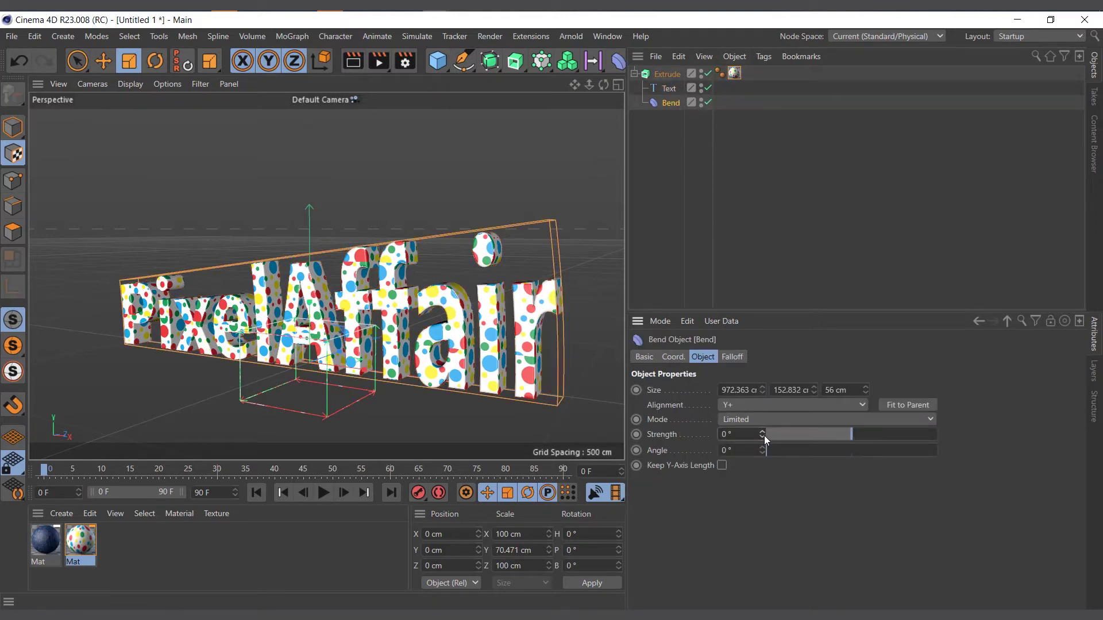
right_click(669, 79)
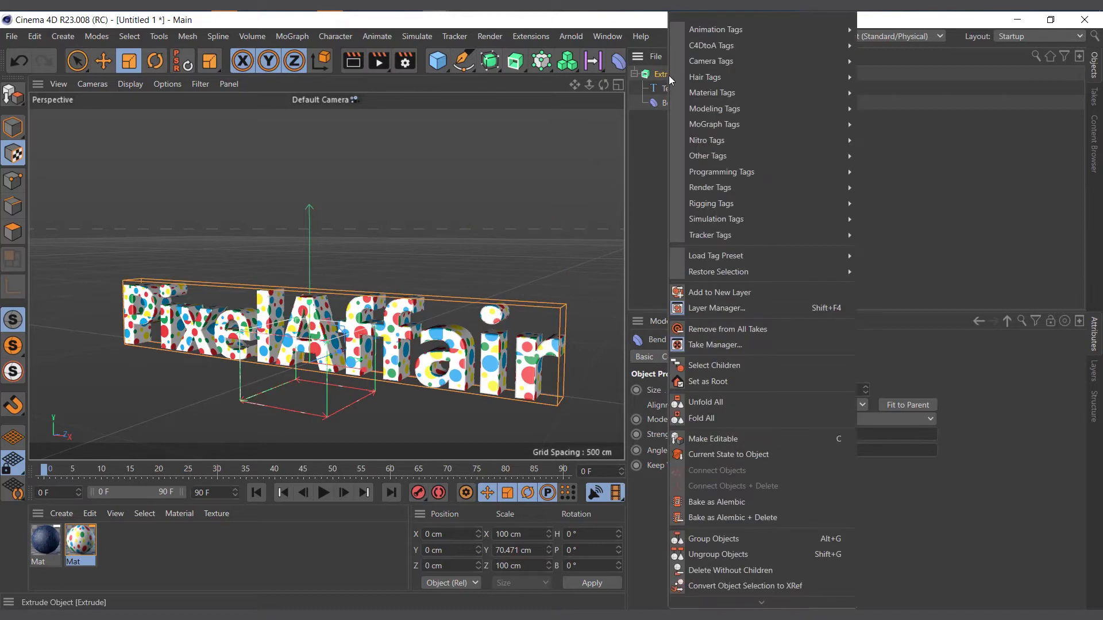
mouse_move(709, 98)
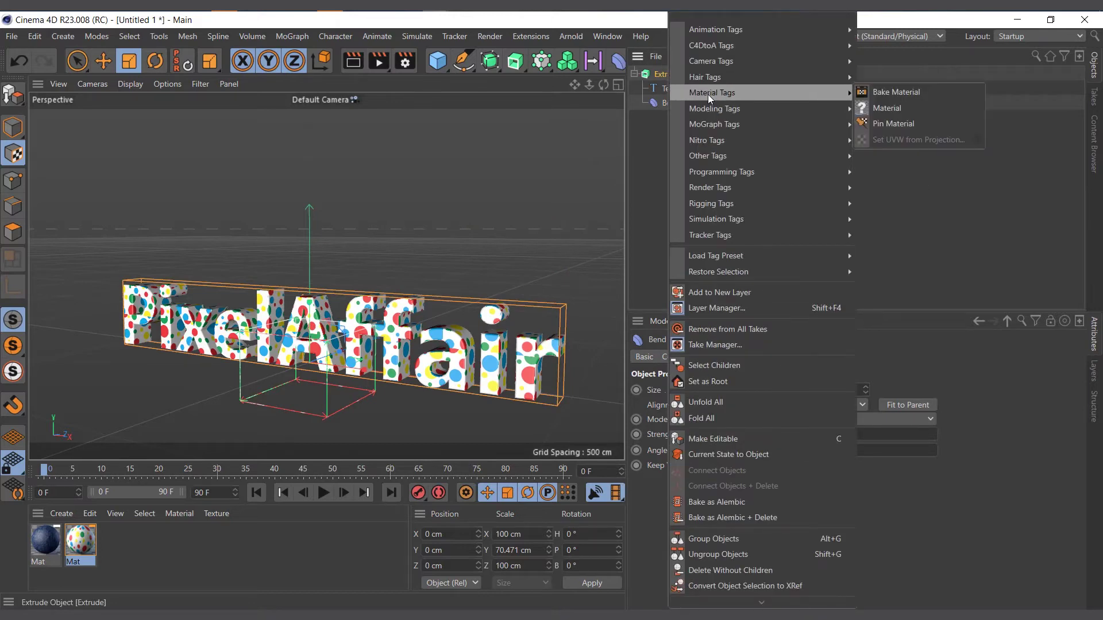
click(890, 124)
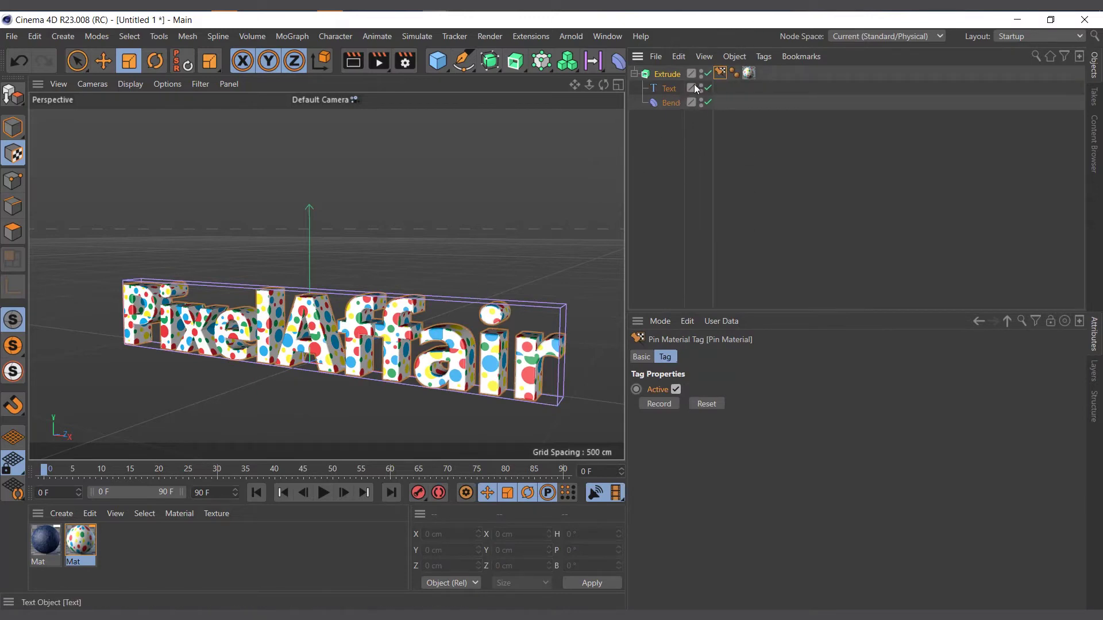
Raise the Bend deformer's Strength to 11° to curve the text
scroll(503, 301, up, 5)
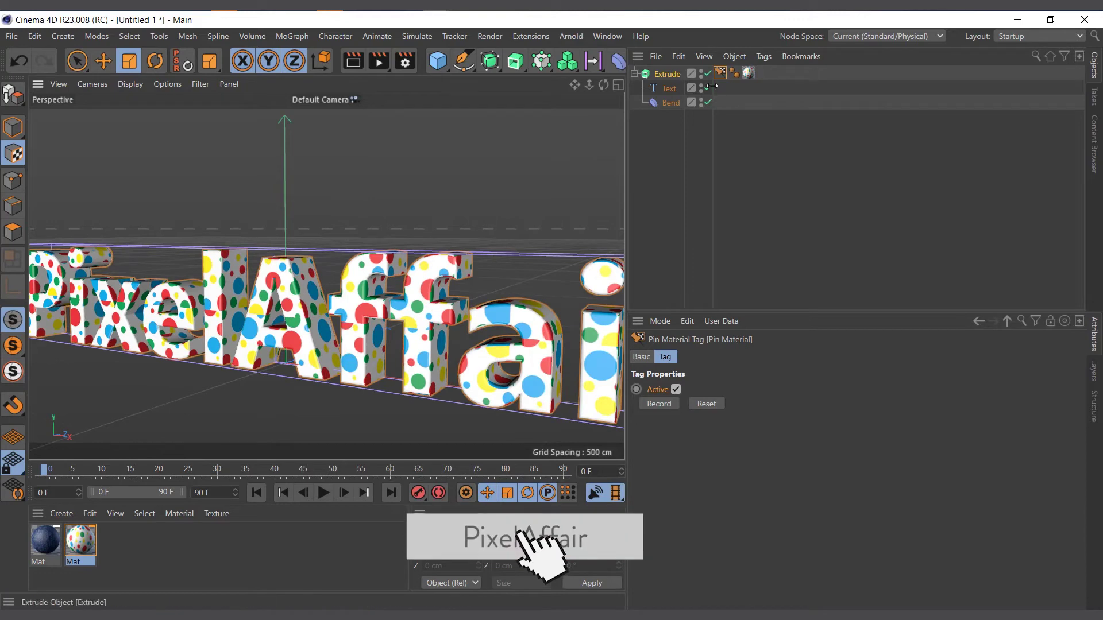
click(668, 106)
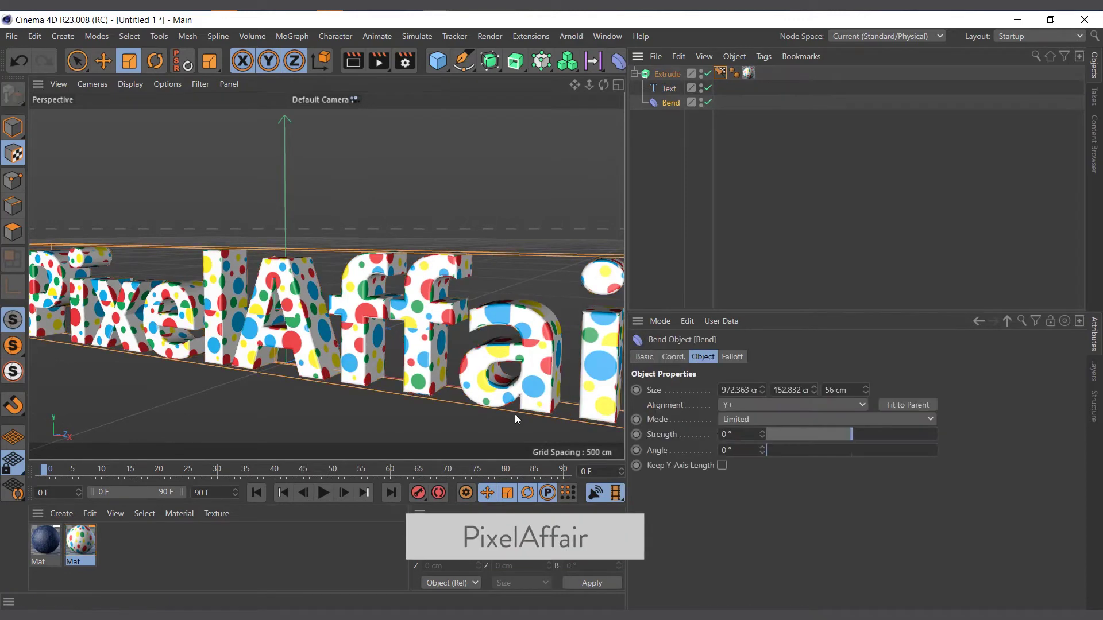
mouse_move(856, 440)
mouse_down()
mouse_move(868, 437)
mouse_move(840, 442)
mouse_move(856, 437)
mouse_up()
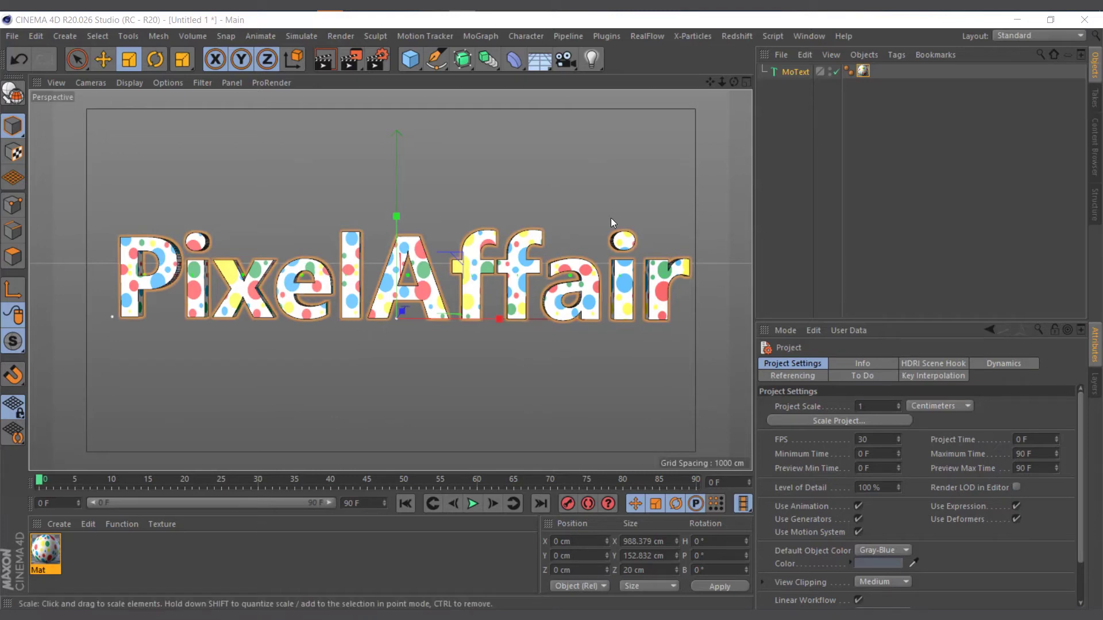
Give the PixelAffair MoText a Stick Texture tag from CINEMA 4D Tags
right_click(798, 71)
mouse_move(865, 30)
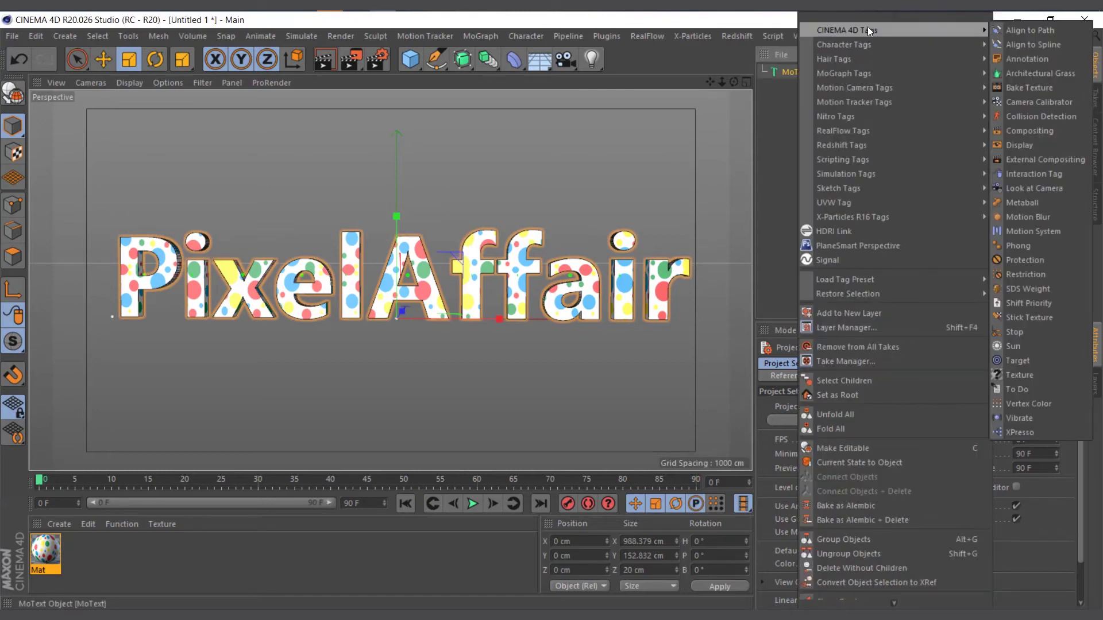
click(1020, 319)
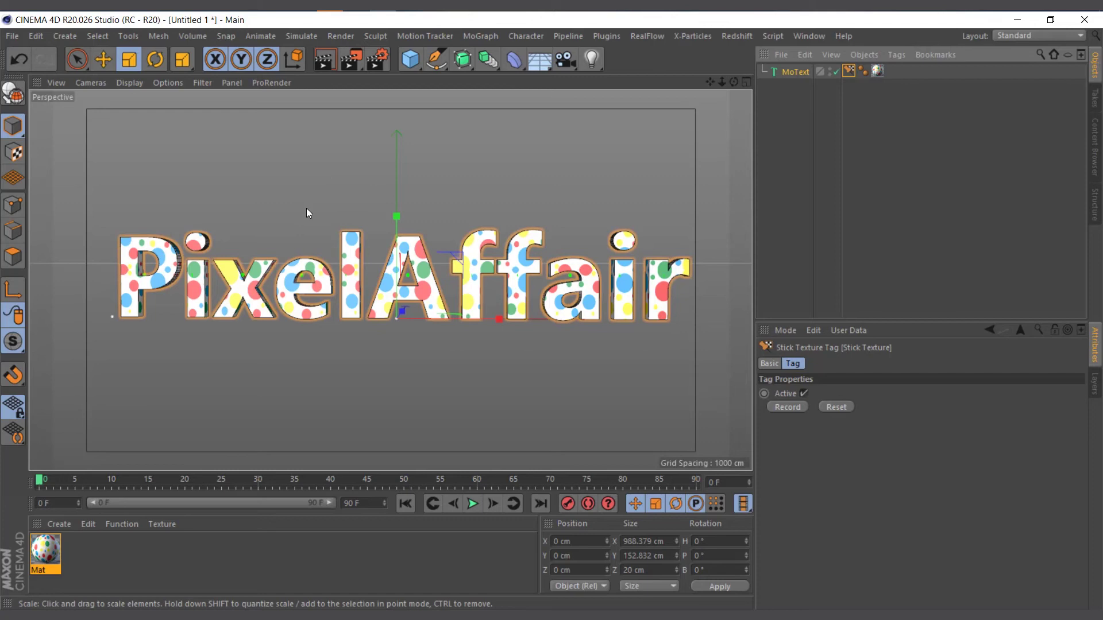
key(shift+c)
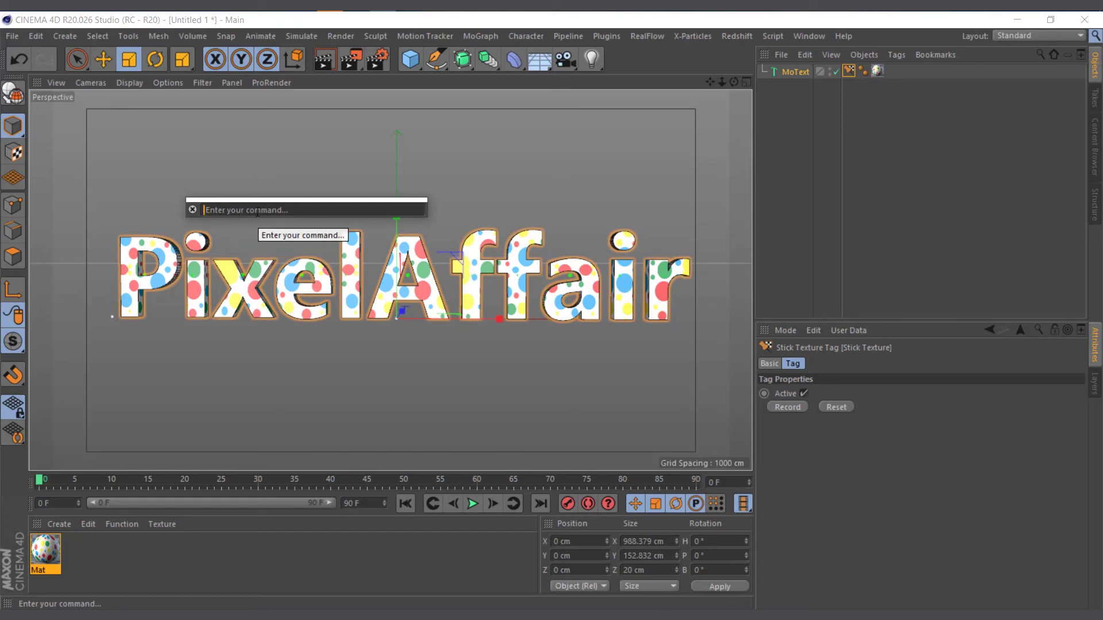
text(s)
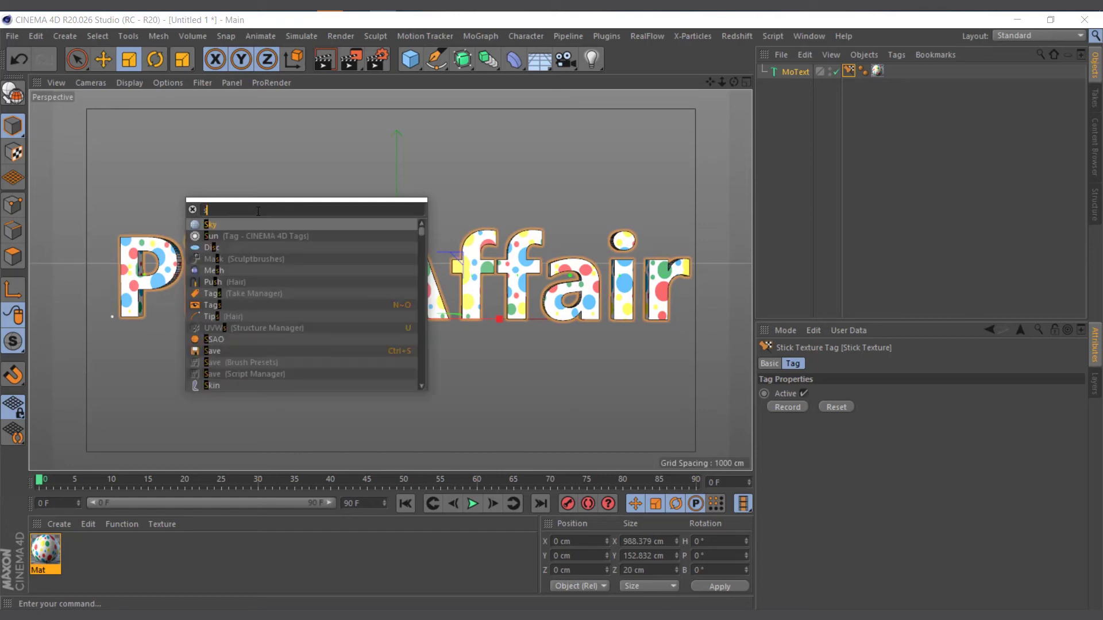
text(ticktur)
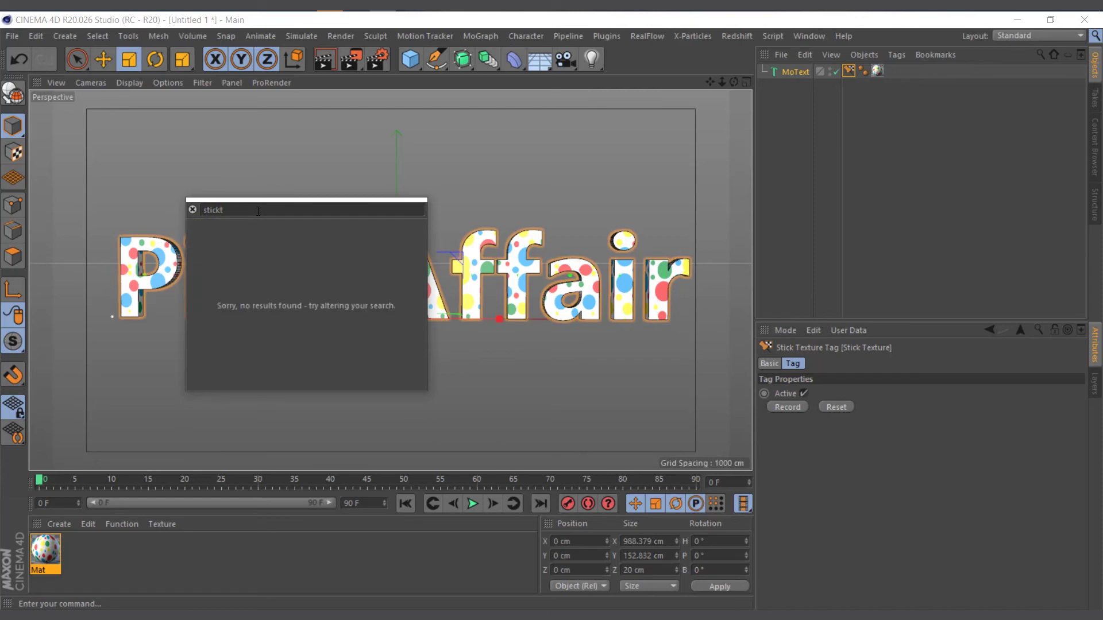
key(BackSpace)
key(BackSpace)
key(BackSpace)
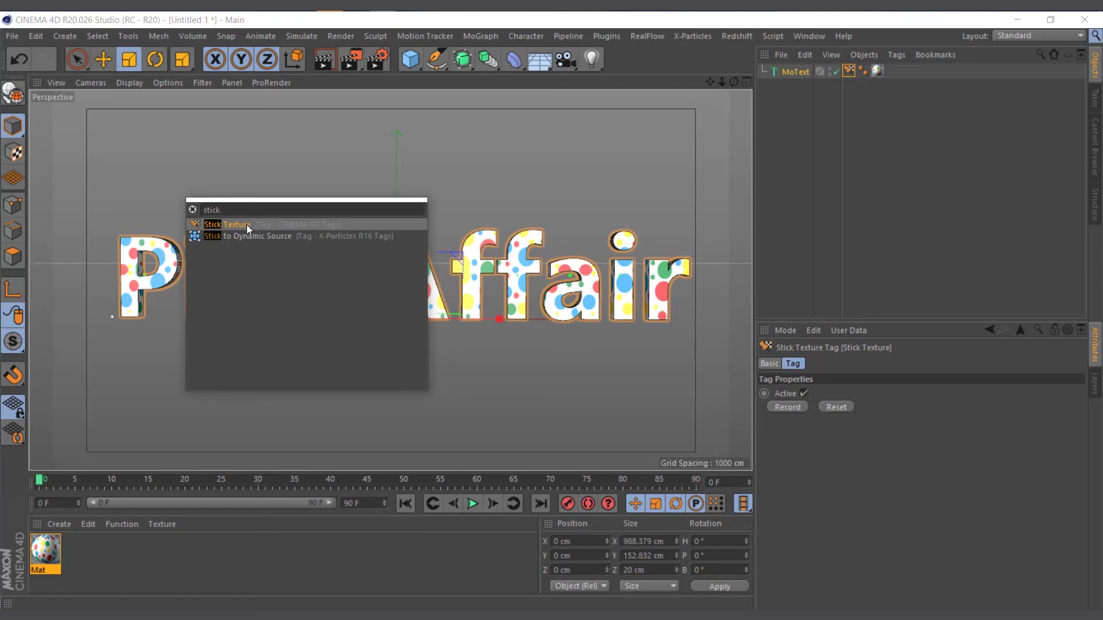
click(247, 225)
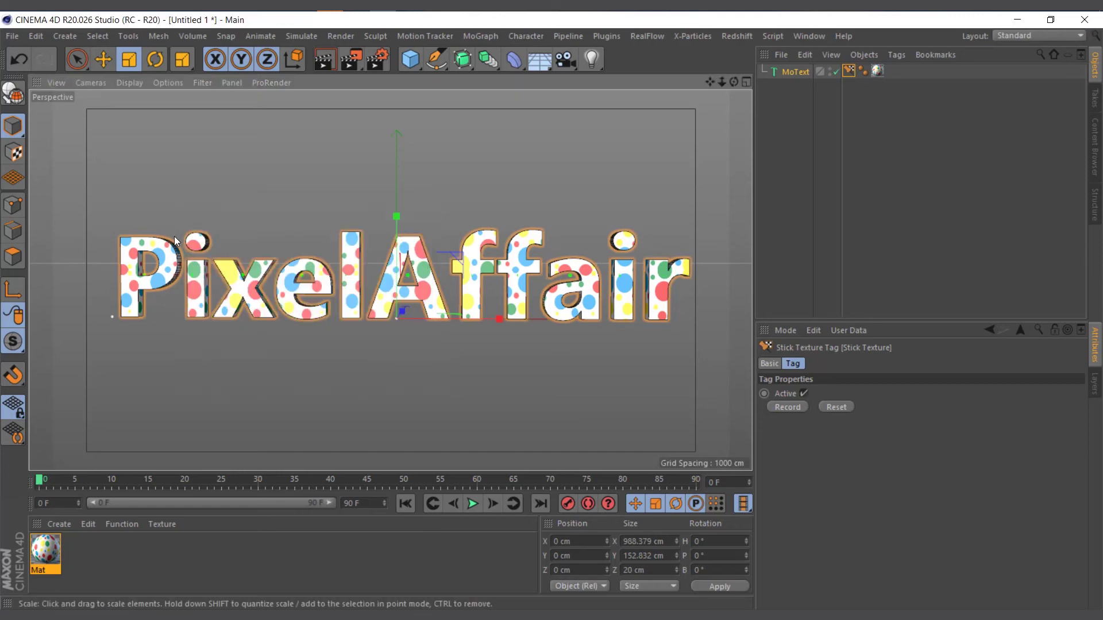